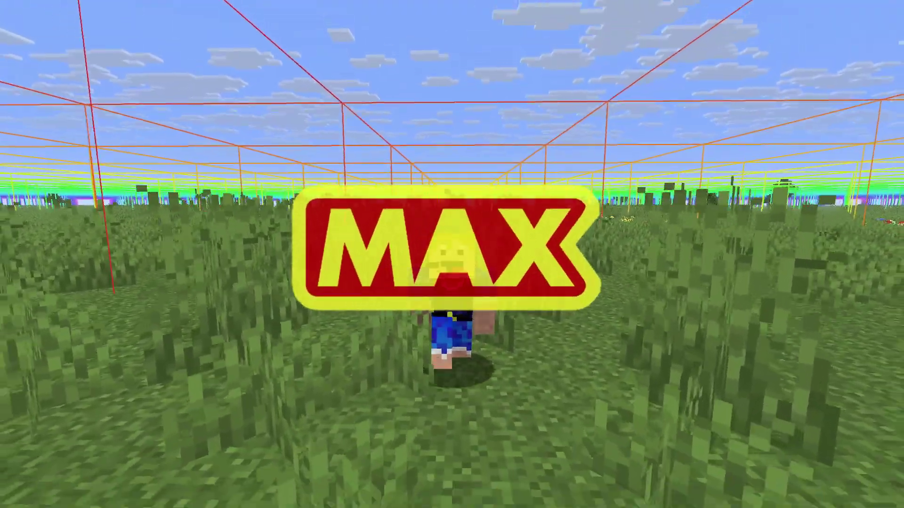
{"action": "key", "text": "w"}
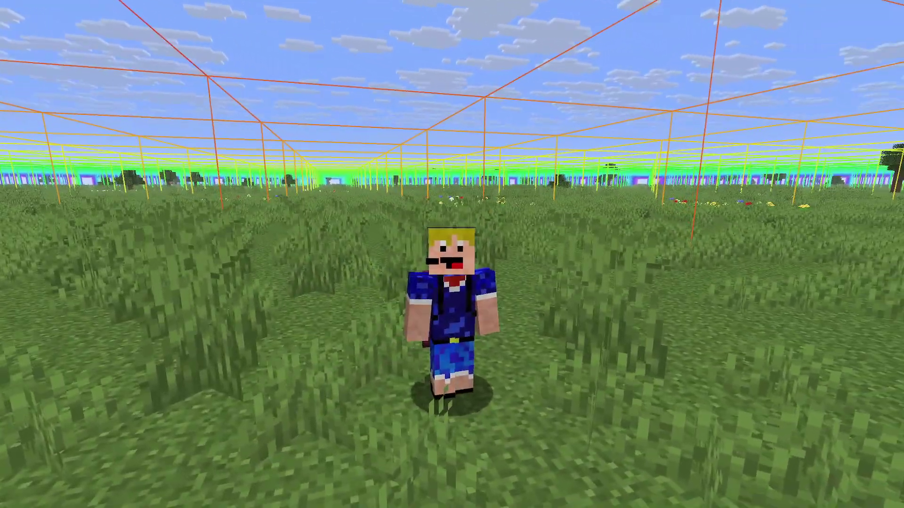
{"action": "key", "text": "w"}
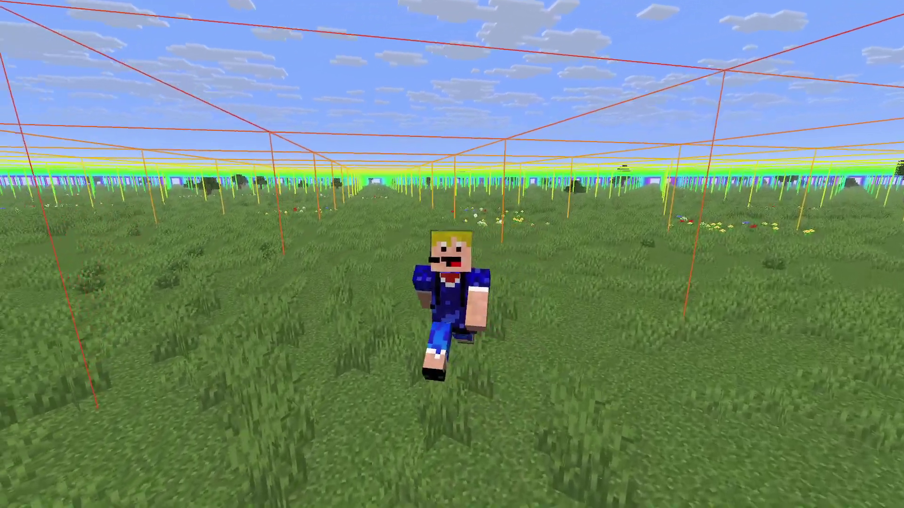
{"action": "key", "text": "s"}
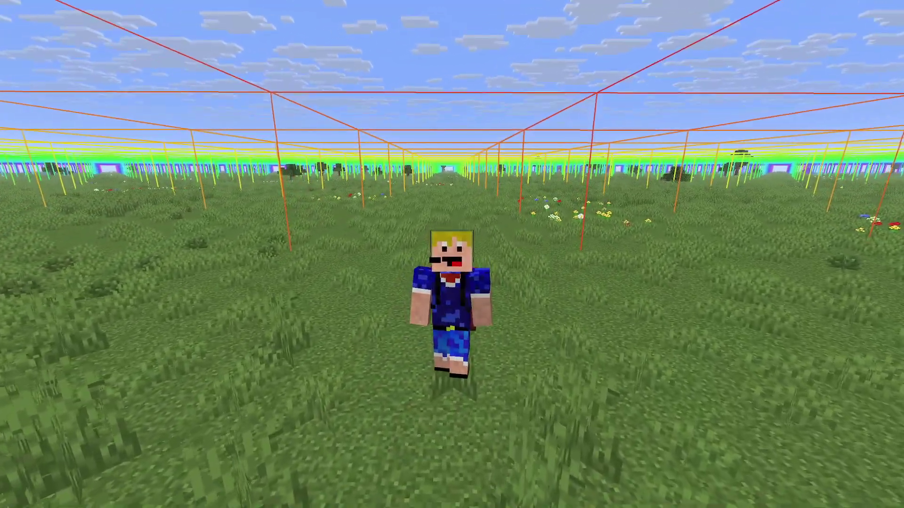
Bring back the game HUD and view the debug overlay while standing in the grassland
{"action": "key", "text": "F1"}
{"action": "key", "text": "w"}
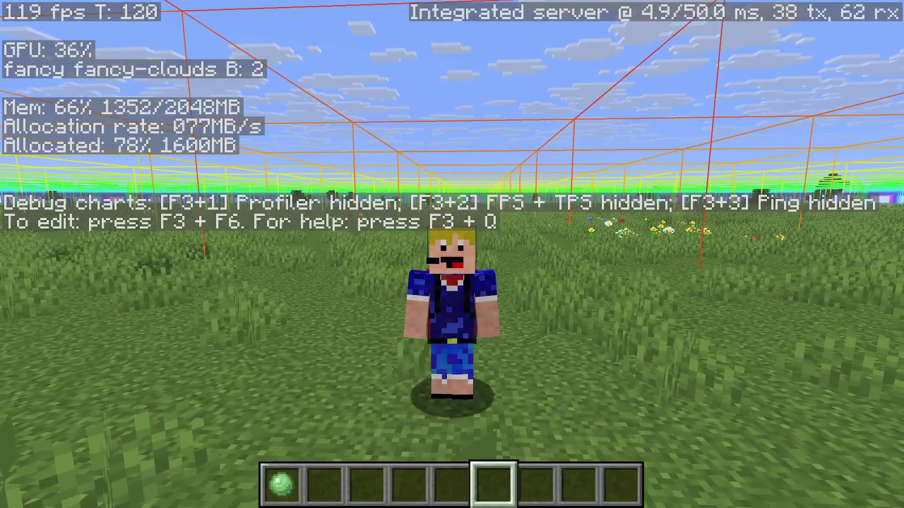
{"action": "key", "text": "w"}
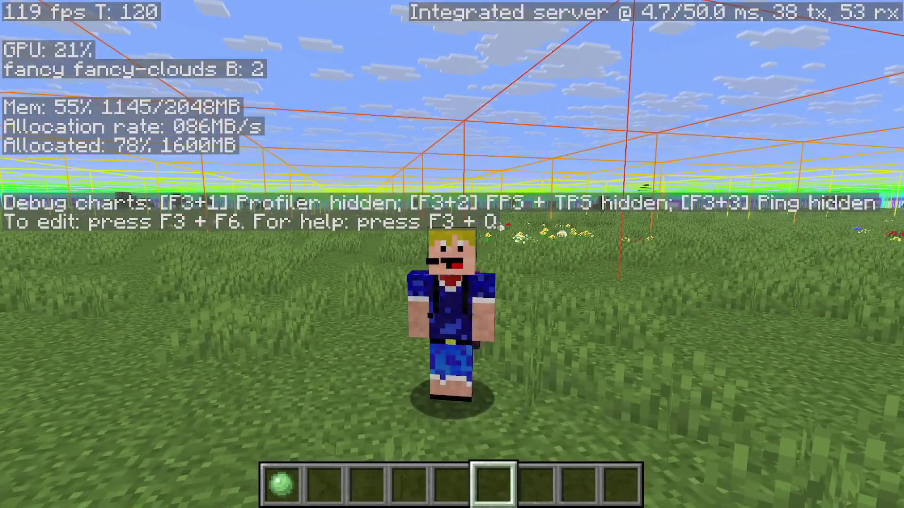
{"action": "key", "text": "w"}
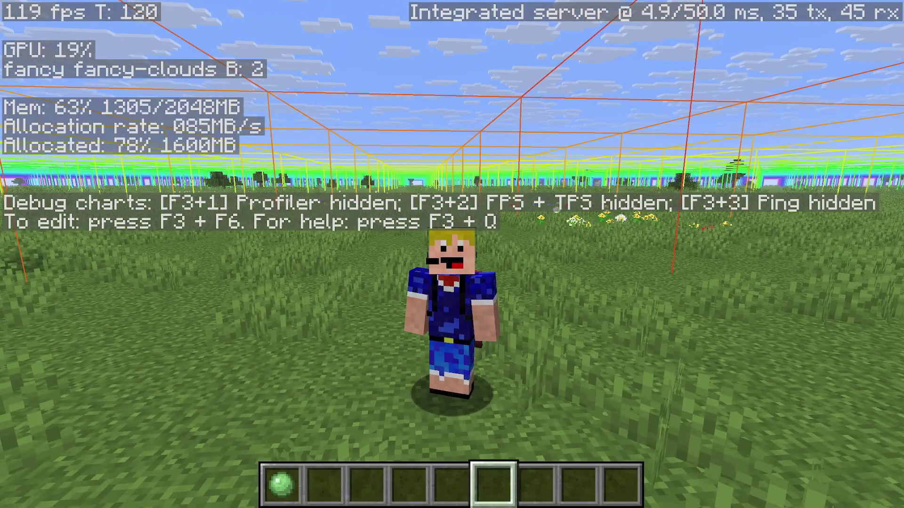
{"action": "key", "text": "w"}
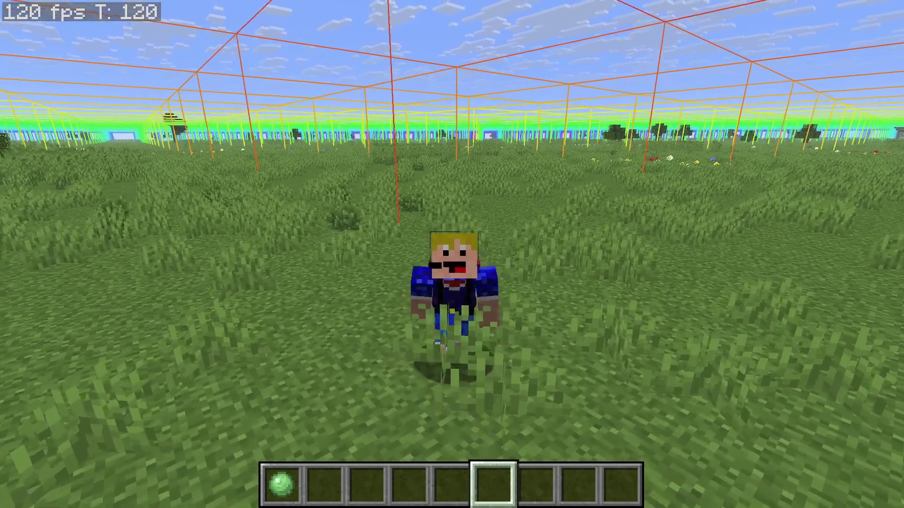
{"action": "key", "text": "w"}
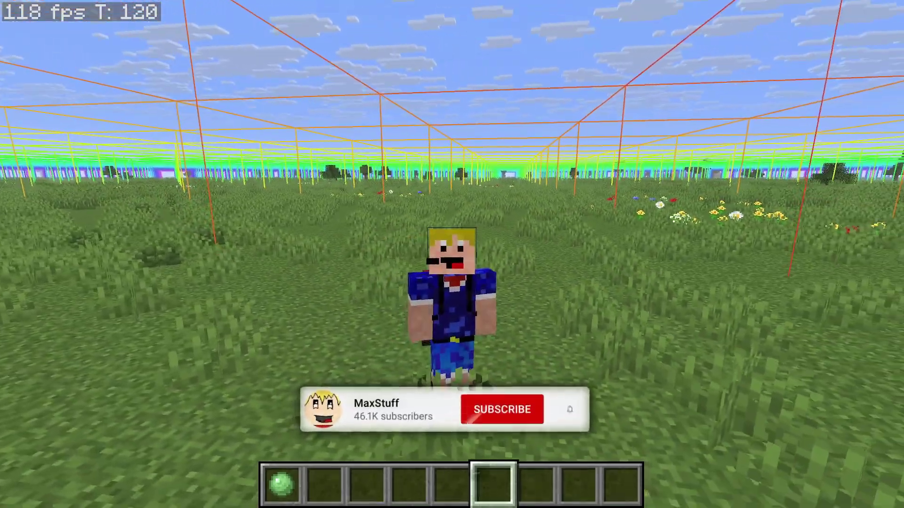
{"action": "key", "text": "w"}
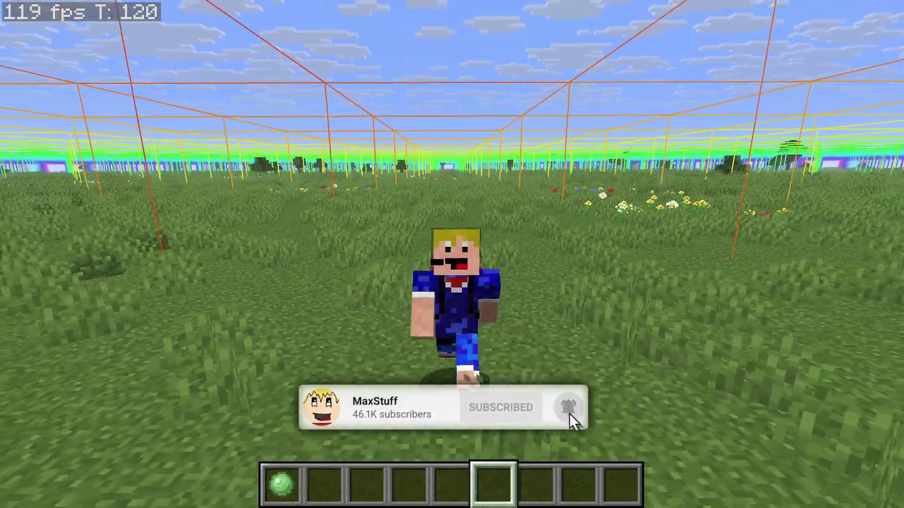
{"action": "key", "text": "w"}
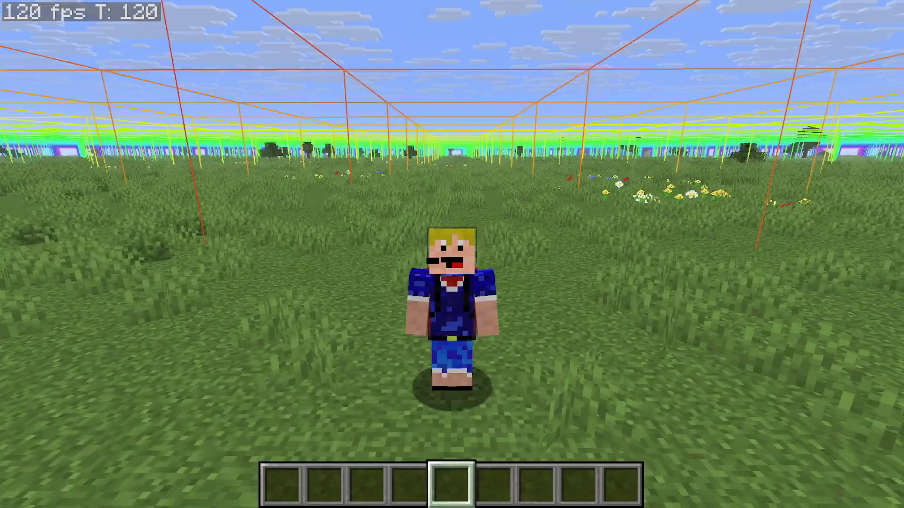
{"action": "key", "text": "w"}
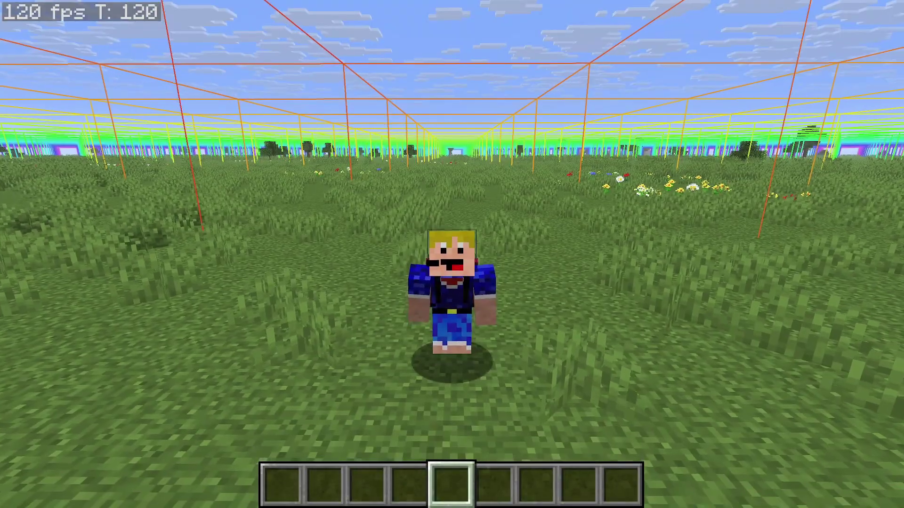
{"action": "key", "text": "w"}
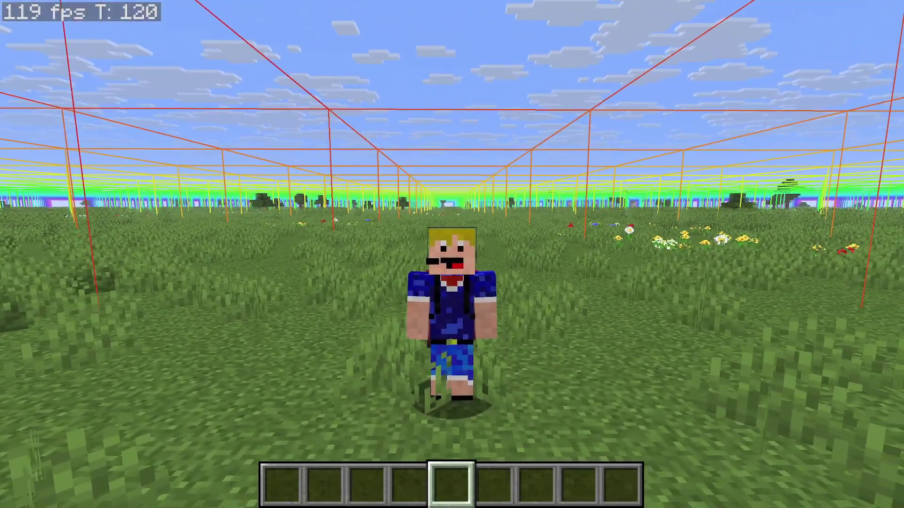
{"action": "key", "text": "w"}
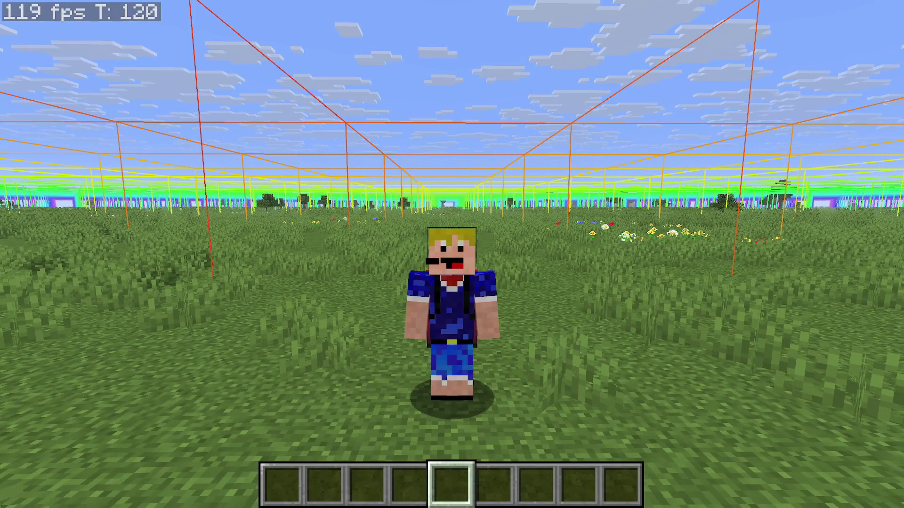
{"action": "key", "text": "w"}
{"action": "key", "text": "w"}
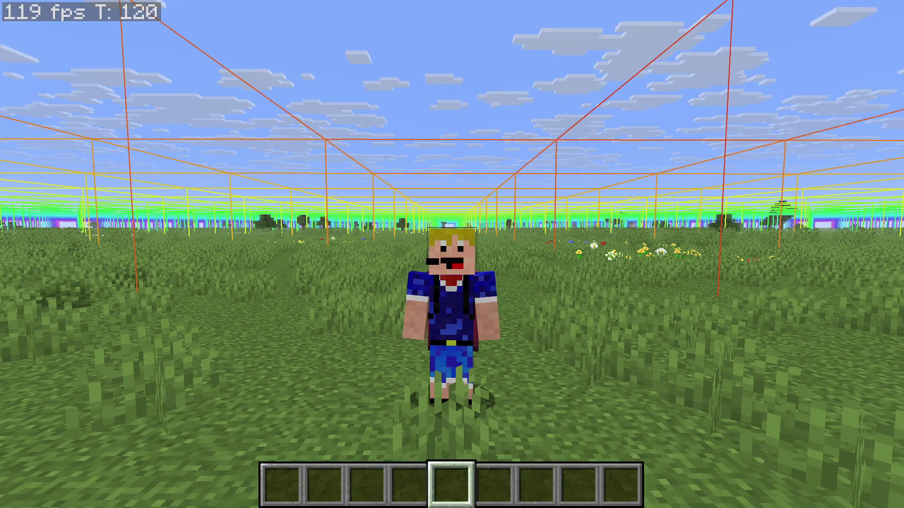
Open the Debug Options screen to view it, and return to the game
{"action": "key", "text": "F3+F6"}
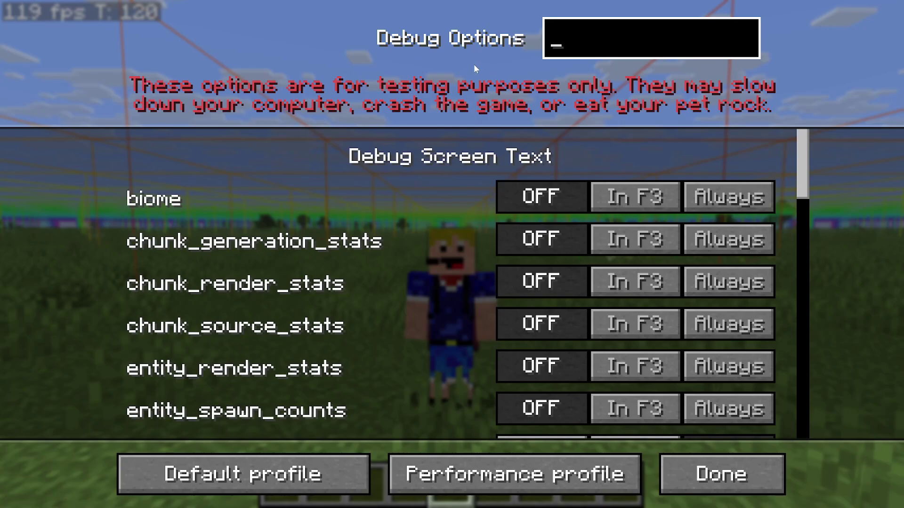
{"action": "key", "text": "Escape"}
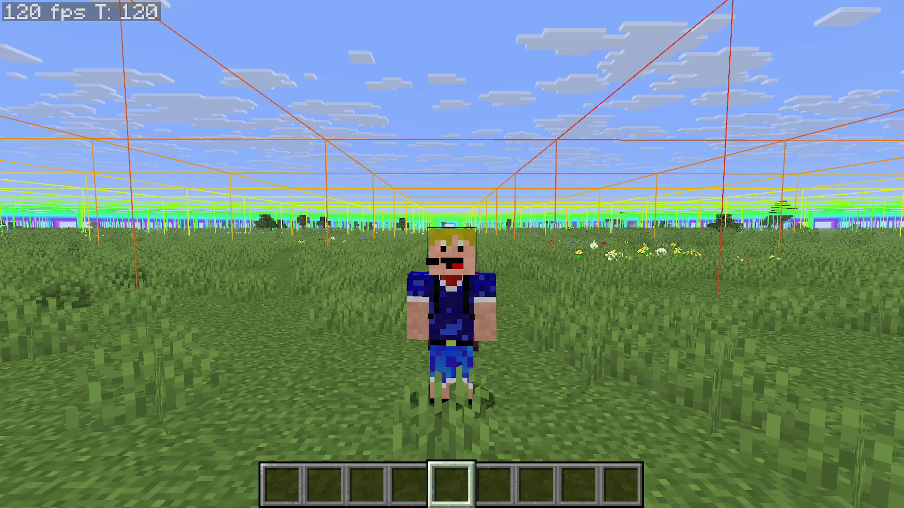
{"action": "key", "text": "F3+F6"}
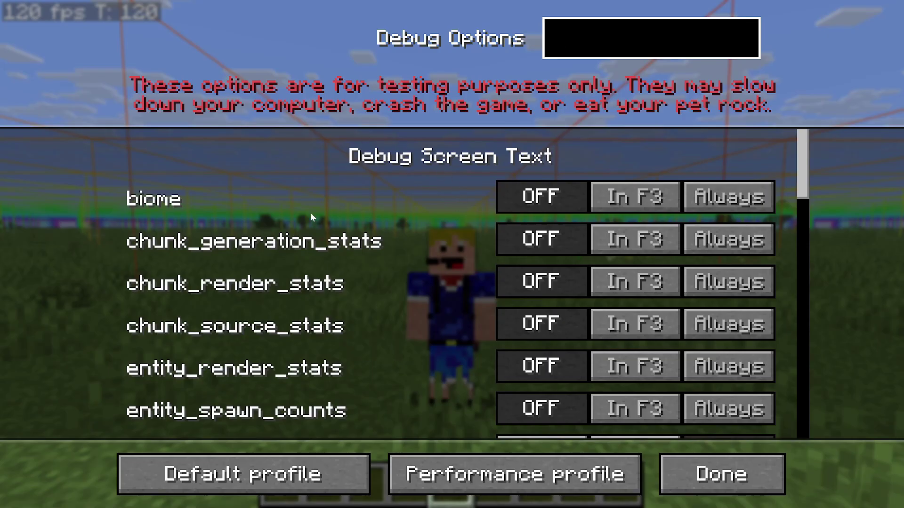
{"action": "key", "text": "Escape"}
{"action": "key", "text": "w"}
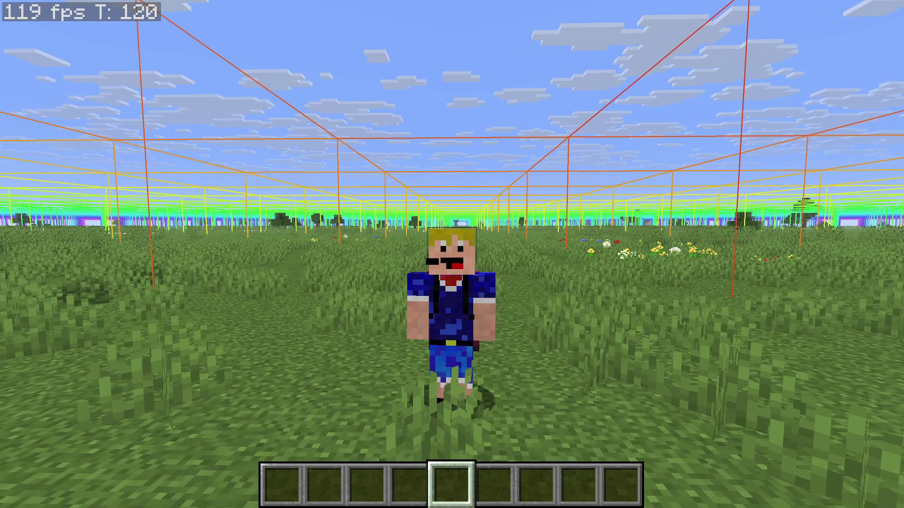
{"action": "key", "text": "s"}
{"action": "key", "text": "w"}
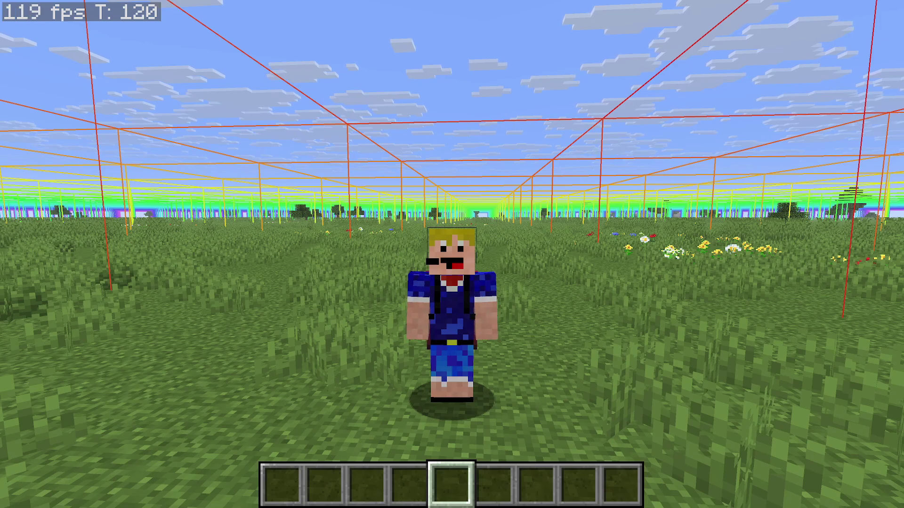
Apply the Default profile in the Debug Options and show the debug overlay in the game
{"action": "key", "text": "F3+F6"}
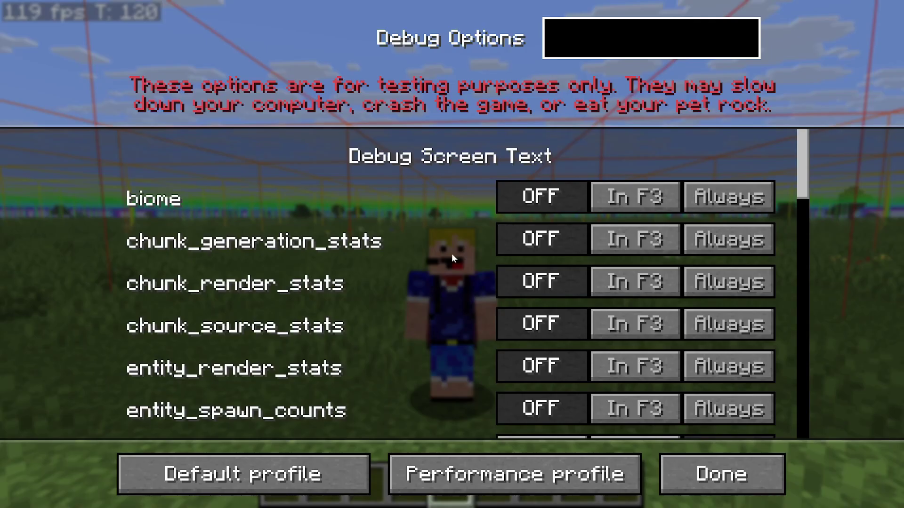
{"action": "scroll", "coordinate": [438, 247], "scroll_direction": "down", "scroll_amount": 3}
{"action": "scroll", "coordinate": [417, 268], "scroll_direction": "up", "scroll_amount": 3}
{"action": "mouse_move", "coordinate": [801, 163]}
{"action": "left_mouse_down"}
{"action": "mouse_move", "coordinate": [803, 403]}
{"action": "mouse_move", "coordinate": [800, 150]}
{"action": "left_mouse_up"}
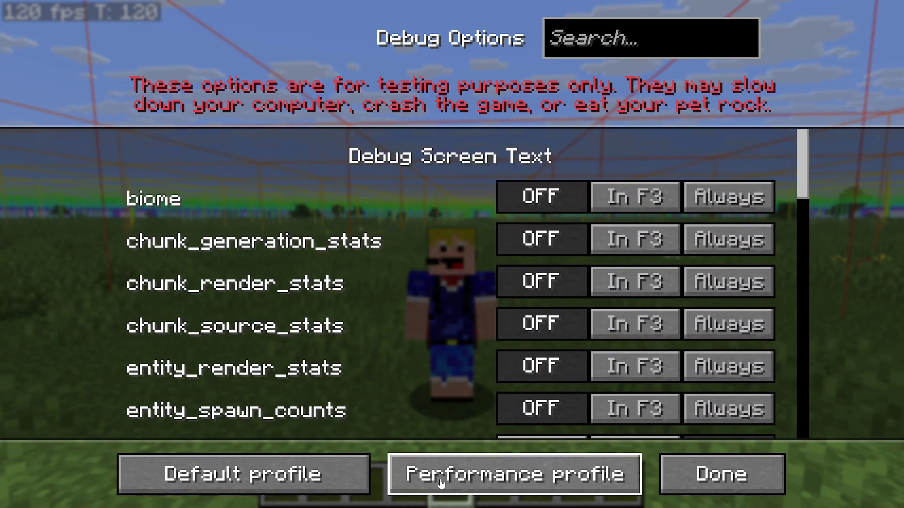
{"action": "left_click", "coordinate": [257, 487]}
{"action": "mouse_move", "coordinate": [806, 160]}
{"action": "left_mouse_down"}
{"action": "mouse_move", "coordinate": [806, 297]}
{"action": "mouse_move", "coordinate": [804, 200]}
{"action": "mouse_move", "coordinate": [826, 402]}
{"action": "mouse_move", "coordinate": [817, 150]}
{"action": "left_mouse_up"}
{"action": "key", "text": "Escape"}
{"action": "key", "text": "F3"}
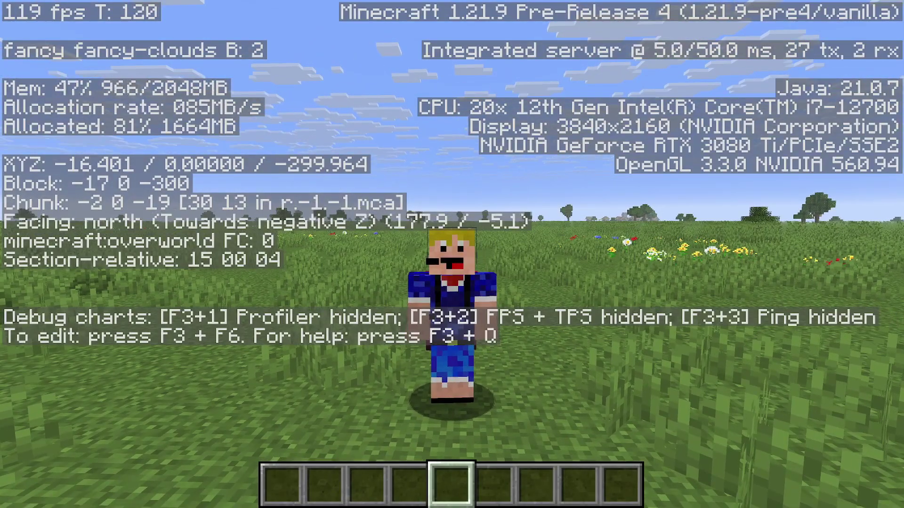
Set biome, chunk_generation_stats, chunk_render_stats, chunk_source_stats, entity_render_stats and entity_spawn_counts to In F3 in the Debug Options
{"action": "key", "text": "F3+F6"}
{"action": "left_click", "coordinate": [642, 196]}
{"action": "left_click", "coordinate": [637, 237]}
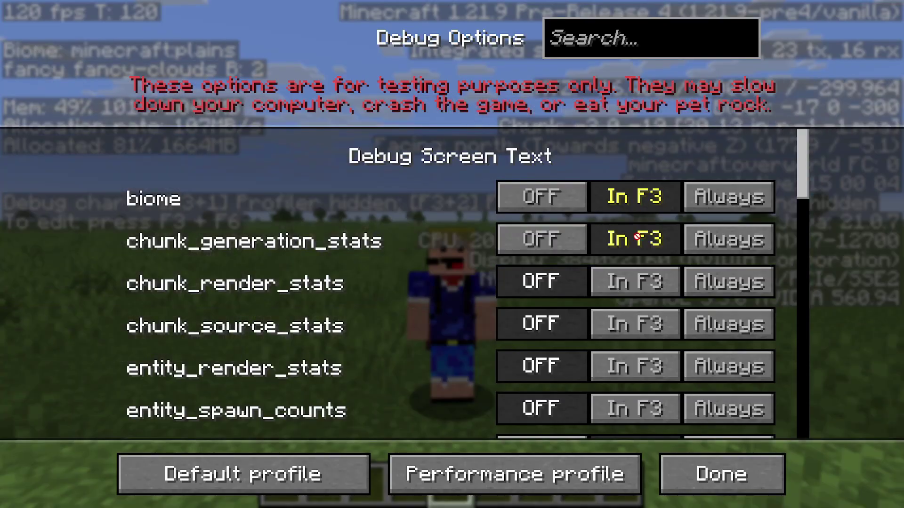
{"action": "left_click", "coordinate": [641, 284]}
{"action": "left_click", "coordinate": [636, 324]}
{"action": "left_click", "coordinate": [636, 367]}
{"action": "scroll", "coordinate": [640, 367], "scroll_direction": "down", "scroll_amount": 5}
{"action": "left_click", "coordinate": [639, 311]}
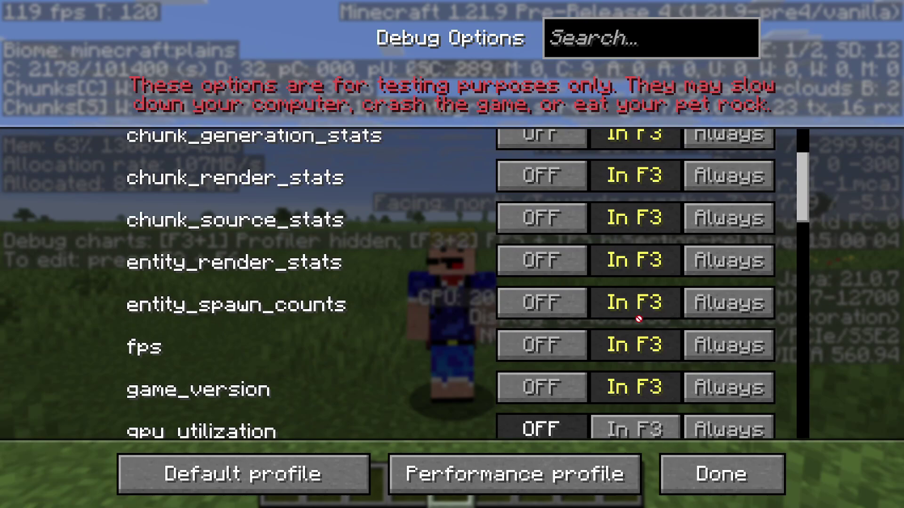
Set gpu_utilization, heightmap, light_levels and local_difficulty to In F3
{"action": "scroll", "coordinate": [639, 319], "scroll_direction": "down", "scroll_amount": 3}
{"action": "left_click", "coordinate": [640, 299]}
{"action": "left_click", "coordinate": [641, 344]}
{"action": "left_click", "coordinate": [640, 387]}
{"action": "scroll", "coordinate": [640, 372], "scroll_direction": "down", "scroll_amount": 4}
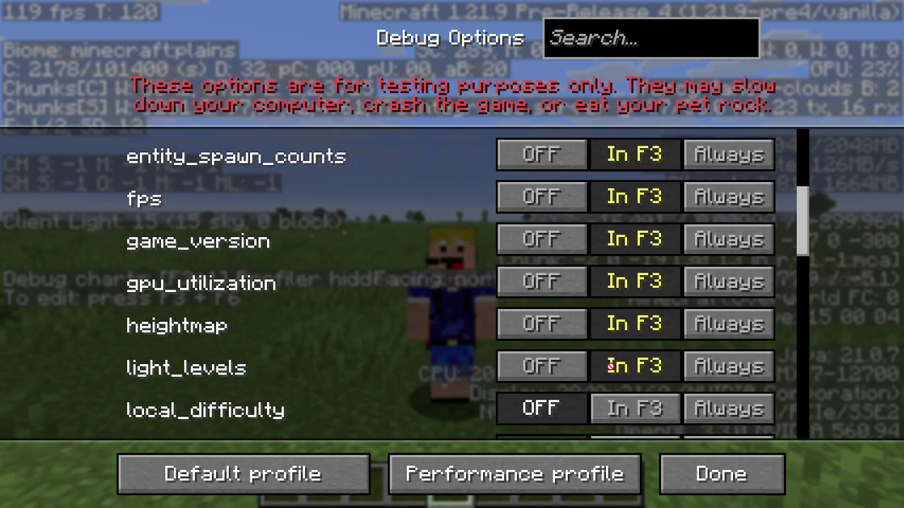
{"action": "left_click", "coordinate": [641, 285]}
Set particle_render_stats to In F3 and return to the game to view the expanded debug overlay
{"action": "scroll", "coordinate": [635, 370], "scroll_direction": "down", "scroll_amount": 3}
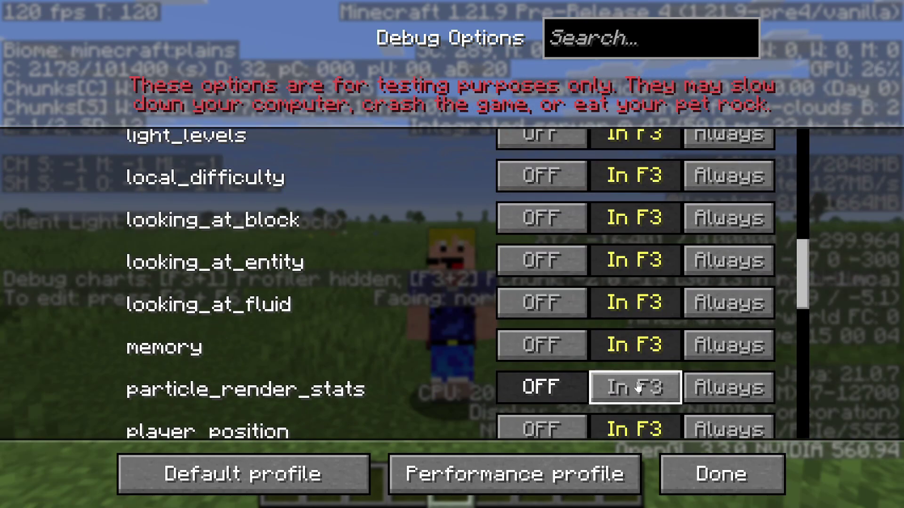
{"action": "left_click", "coordinate": [638, 386]}
{"action": "scroll", "coordinate": [637, 367], "scroll_direction": "down", "scroll_amount": 3}
{"action": "scroll", "coordinate": [638, 362], "scroll_direction": "down", "scroll_amount": 4}
{"action": "key", "text": "Escape"}
{"action": "key", "text": "w"}
{"action": "key", "text": "s"}
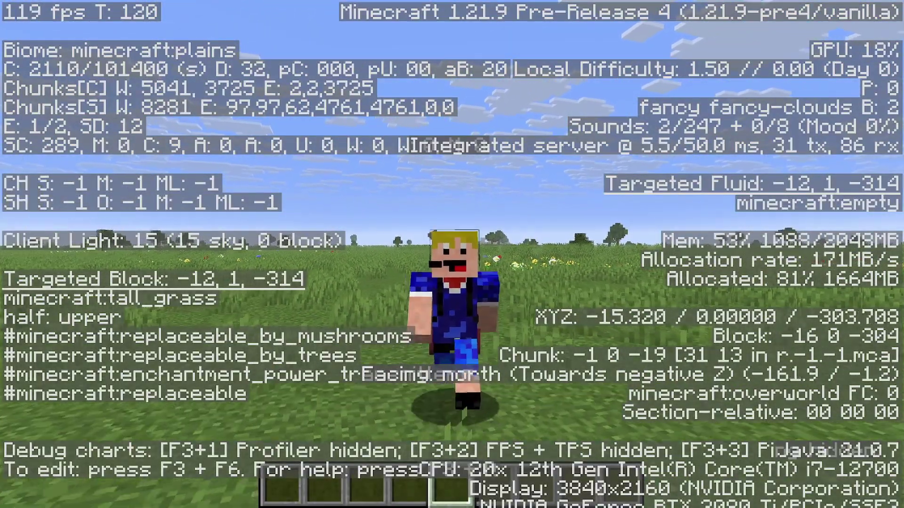
Apply the Performance profile in the Debug Options, return to the game and hide the debug overlay
{"action": "key", "text": "F3+F6"}
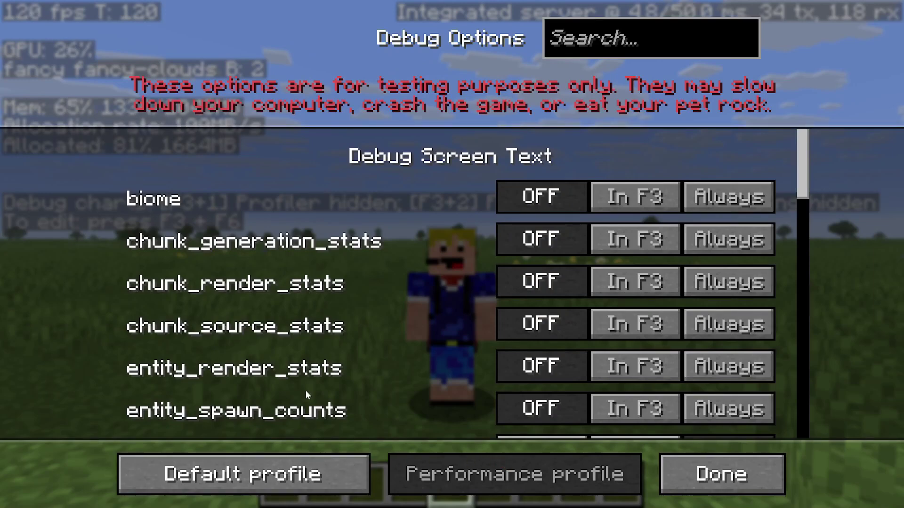
{"action": "key", "text": "Escape"}
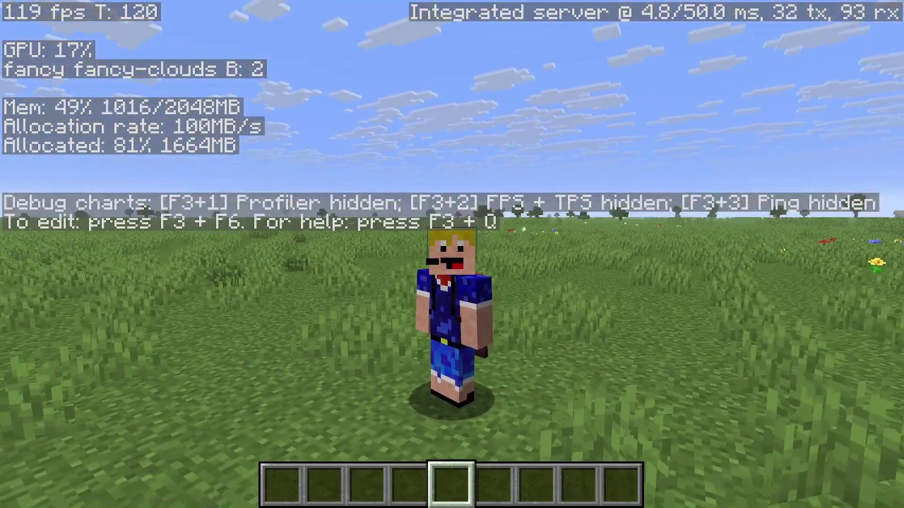
{"action": "key", "text": "w"}
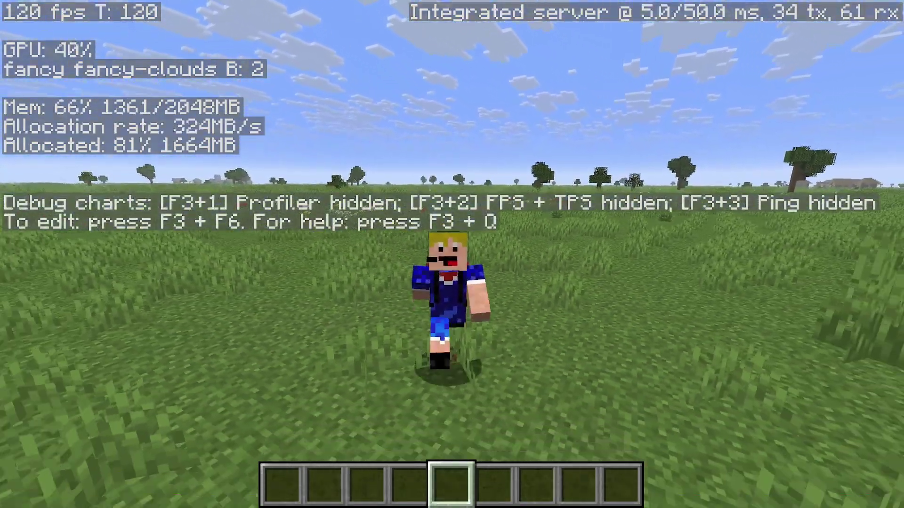
{"action": "key", "text": "w"}
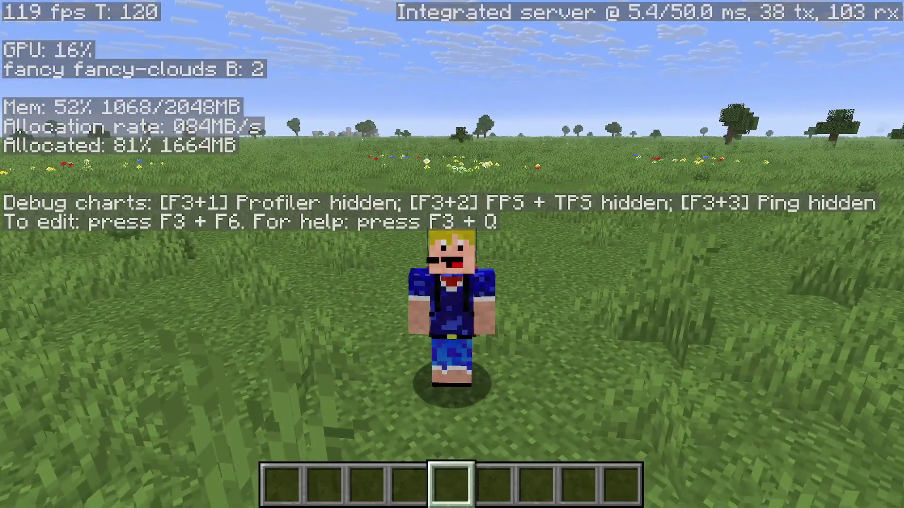
{"action": "key", "text": "w"}
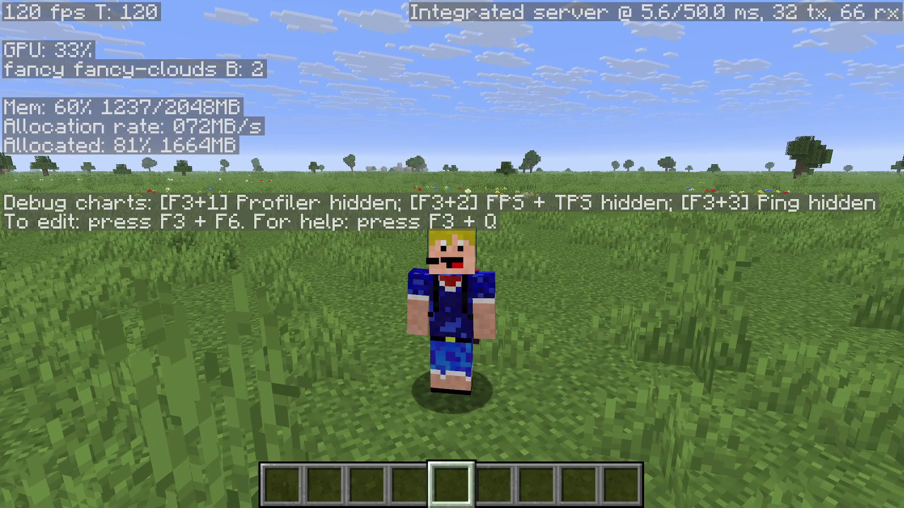
{"action": "key", "text": "F3"}
{"action": "key", "text": "w"}
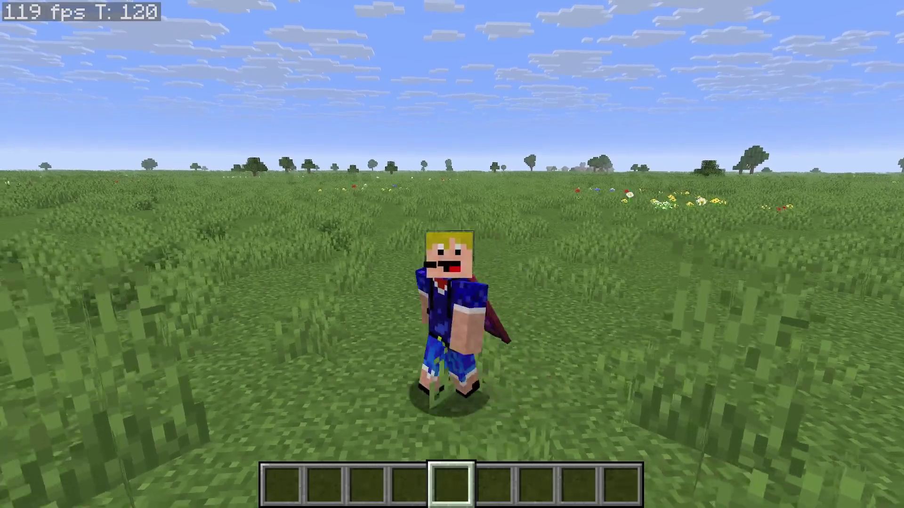
Set biome, chunk_generation_stats, chunk_render_stats, chunk_source_stats, entity_render_stats and entity_spawn_counts to Always in the Debug Options
{"action": "key", "text": "F3+F6"}
{"action": "scroll", "coordinate": [468, 259], "scroll_direction": "down", "scroll_amount": 5}
{"action": "scroll", "coordinate": [476, 266], "scroll_direction": "up", "scroll_amount": 1}
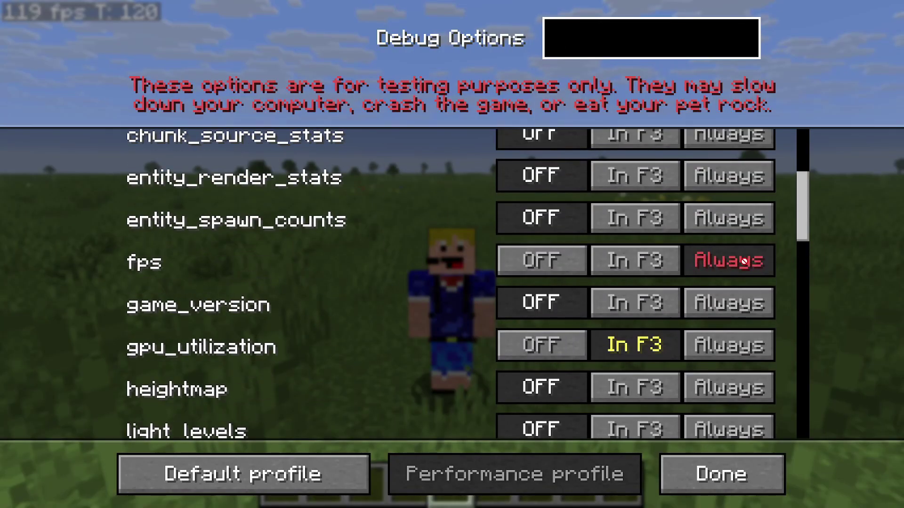
{"action": "scroll", "coordinate": [743, 262], "scroll_direction": "up", "scroll_amount": 5}
{"action": "left_click", "coordinate": [732, 203]}
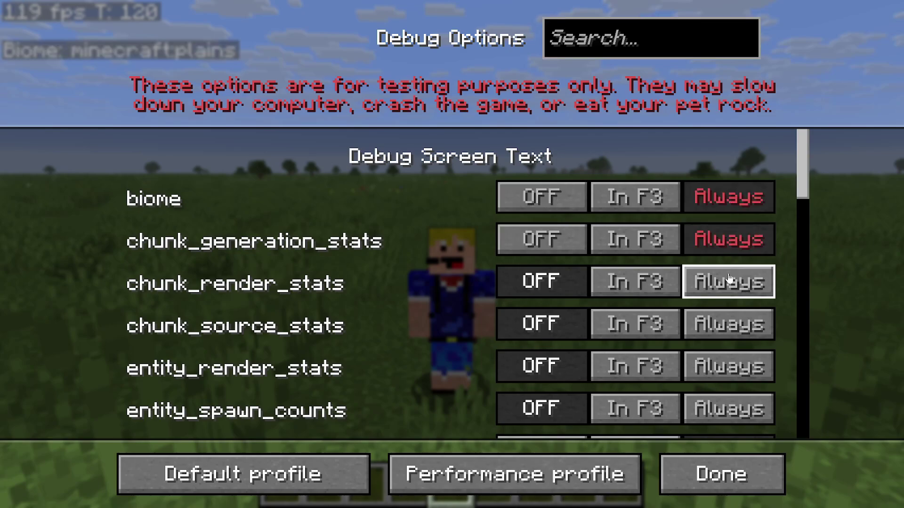
{"action": "left_click", "coordinate": [729, 281]}
{"action": "left_click", "coordinate": [730, 323]}
{"action": "left_click", "coordinate": [727, 366]}
{"action": "left_click", "coordinate": [729, 409]}
Set game_version, gpu_utilization, heightmap, light_levels, local_difficulty and looking_at_block to Always
{"action": "scroll", "coordinate": [727, 404], "scroll_direction": "down", "scroll_amount": 6}
{"action": "left_click", "coordinate": [728, 218]}
{"action": "left_click", "coordinate": [723, 261]}
{"action": "left_click", "coordinate": [730, 303]}
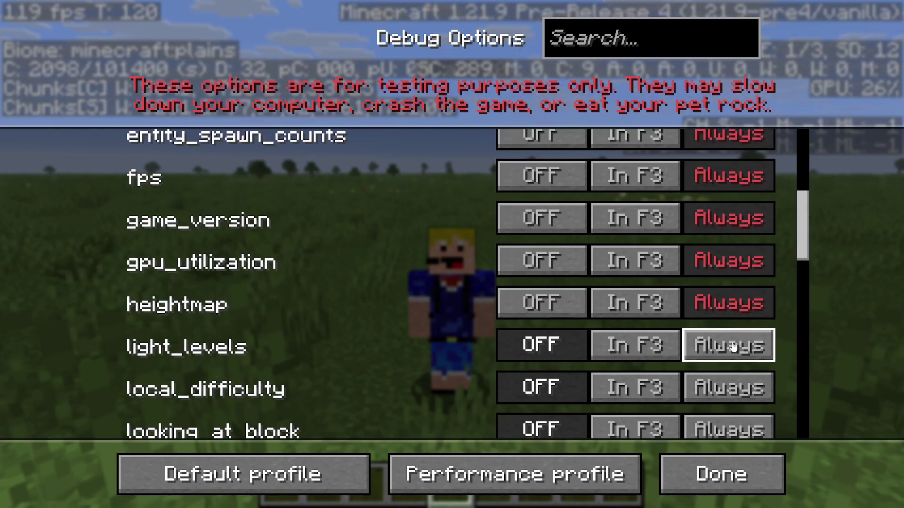
{"action": "left_click", "coordinate": [733, 345]}
{"action": "left_click", "coordinate": [729, 388]}
{"action": "left_click", "coordinate": [733, 426]}
Set looking_at_entity, looking_at_fluid, memory and particle_render_stats to Always and return to the game
{"action": "scroll", "coordinate": [732, 424], "scroll_direction": "down", "scroll_amount": 1}
{"action": "scroll", "coordinate": [734, 324], "scroll_direction": "down", "scroll_amount": 4}
{"action": "left_click", "coordinate": [727, 307]}
{"action": "left_click", "coordinate": [731, 349]}
{"action": "left_click", "coordinate": [737, 391]}
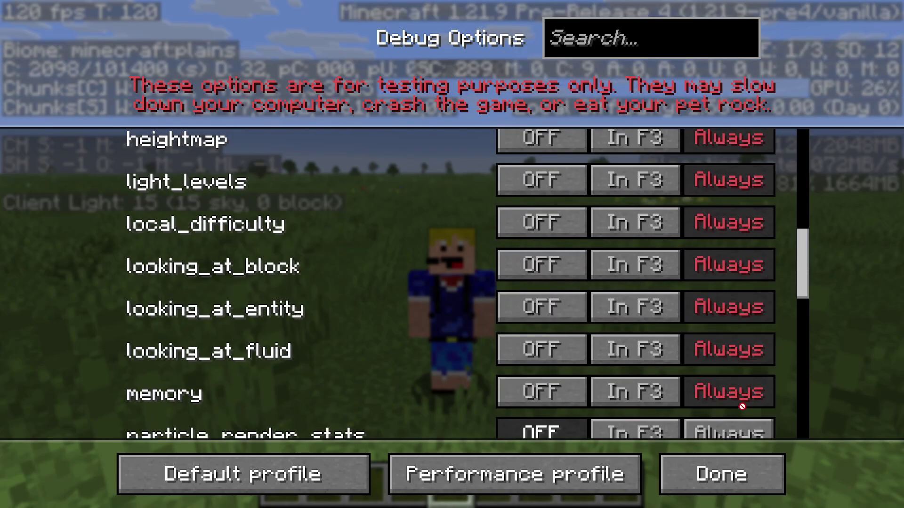
{"action": "scroll", "coordinate": [742, 429], "scroll_direction": "down", "scroll_amount": 1}
{"action": "left_click", "coordinate": [742, 428]}
{"action": "key", "text": "Escape"}
{"action": "key", "text": "Escape"}
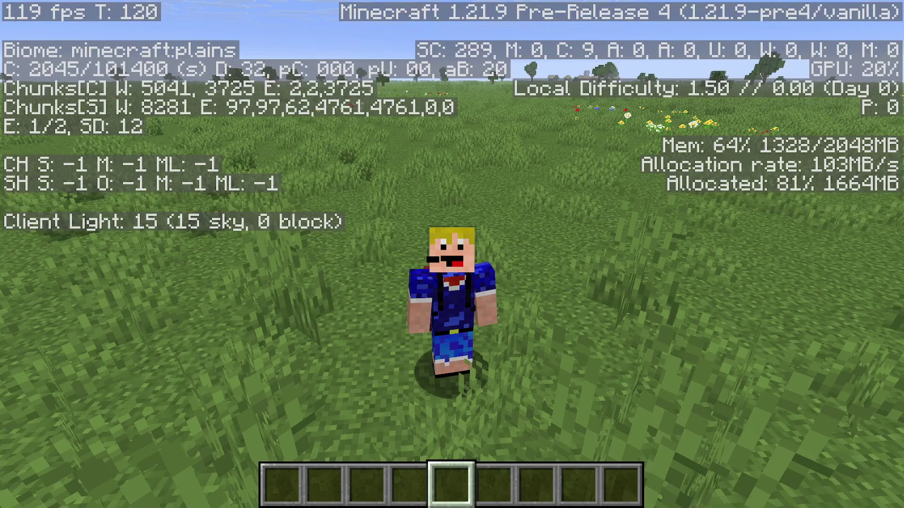
Save and quit to the title screen, and reopen the Giant slimes singleplayer world
{"action": "key", "text": "Escape"}
{"action": "left_click", "coordinate": [365, 368]}
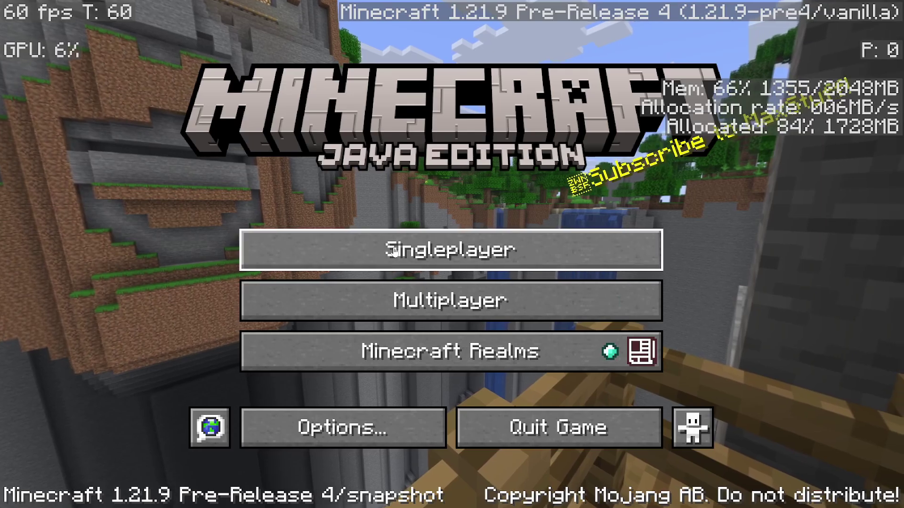
{"action": "left_click", "coordinate": [379, 250]}
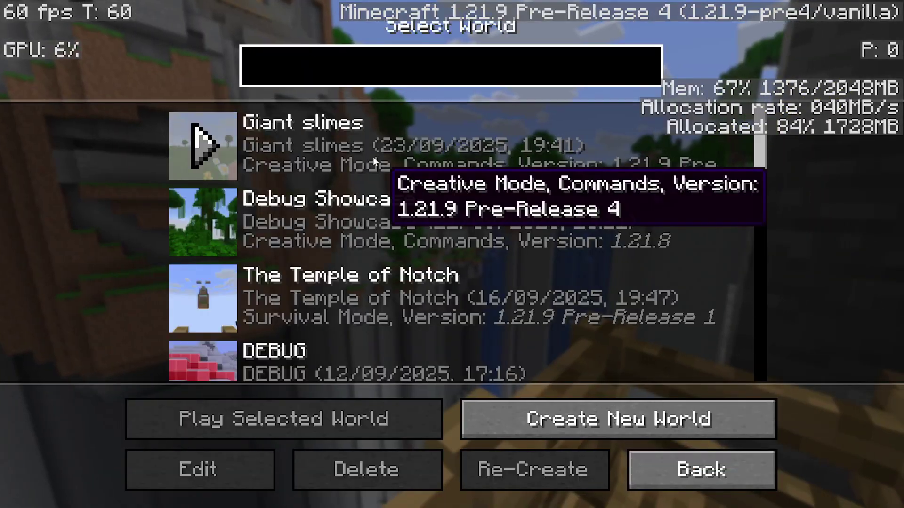
{"action": "left_click", "coordinate": [374, 157]}
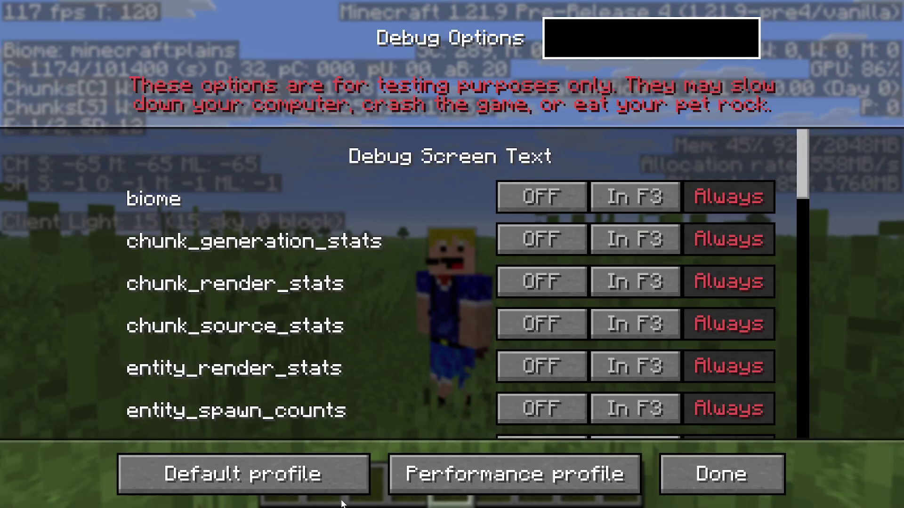
Apply the Default profile in the Debug Options, search the entries for fps and clear the search
{"action": "left_click", "coordinate": [310, 476]}
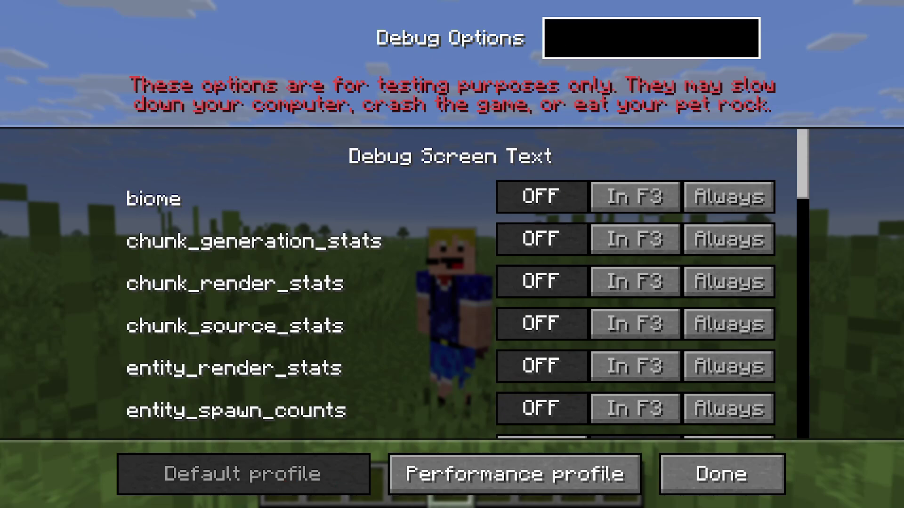
{"action": "type", "text": "fps"}
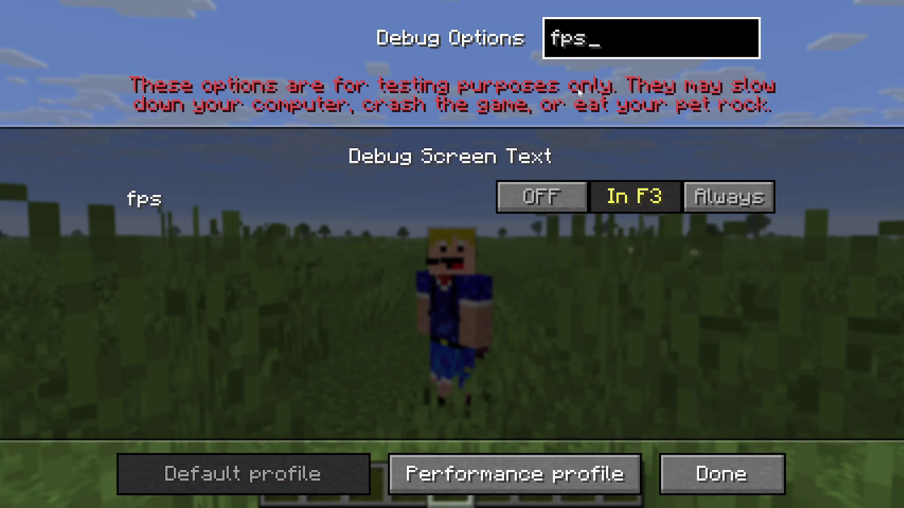
{"action": "key", "text": "BackSpace"}
{"action": "key", "text": "BackSpace"}
{"action": "key", "text": "BackSpace"}
Set the 3d_crosshair debug renderer to Always and return to the game to view it
{"action": "left_click_drag", "start_coordinate": [807, 168], "coordinate": [821, 403]}
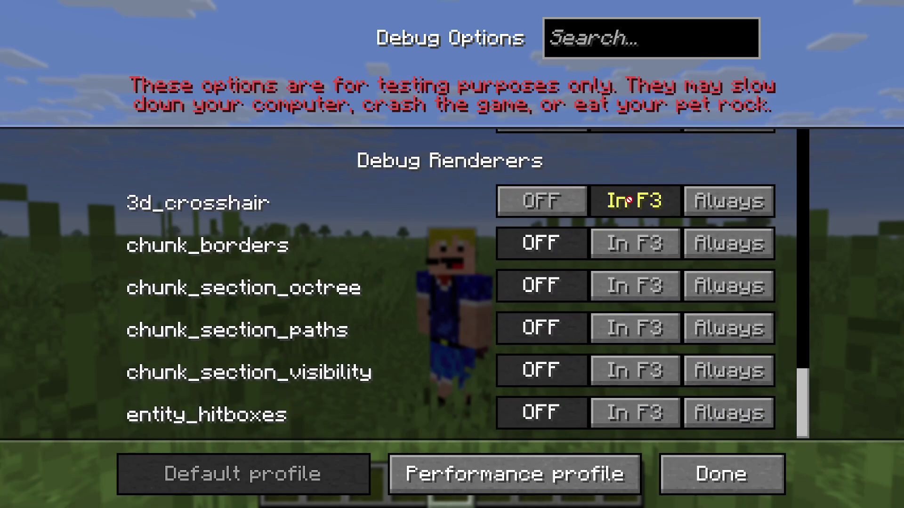
{"action": "left_click", "coordinate": [629, 200]}
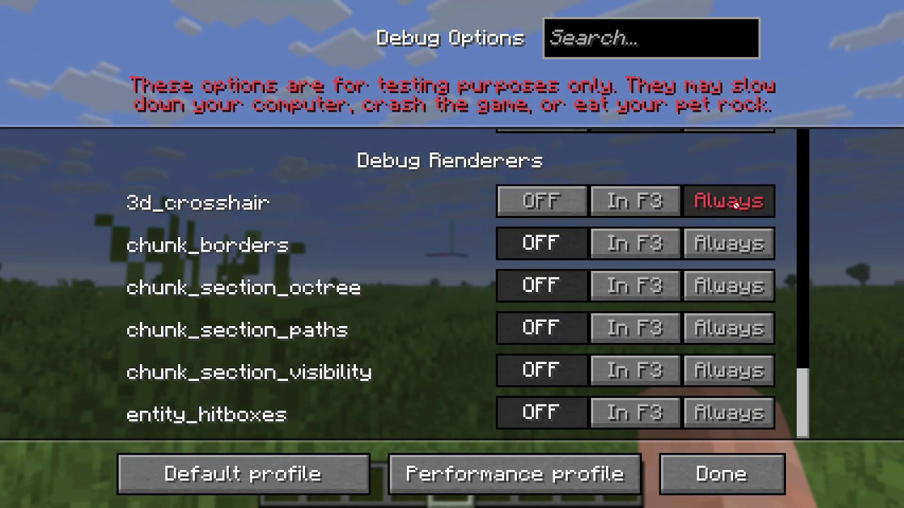
{"action": "key", "text": "Escape"}
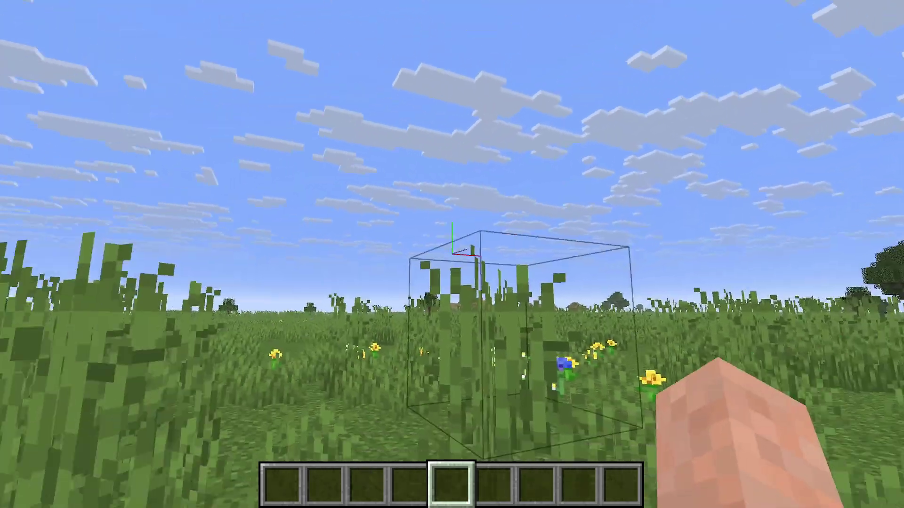
Turn 3d_crosshair off, set chunk_borders to Always and return to the game
{"action": "key", "text": "F3+F6"}
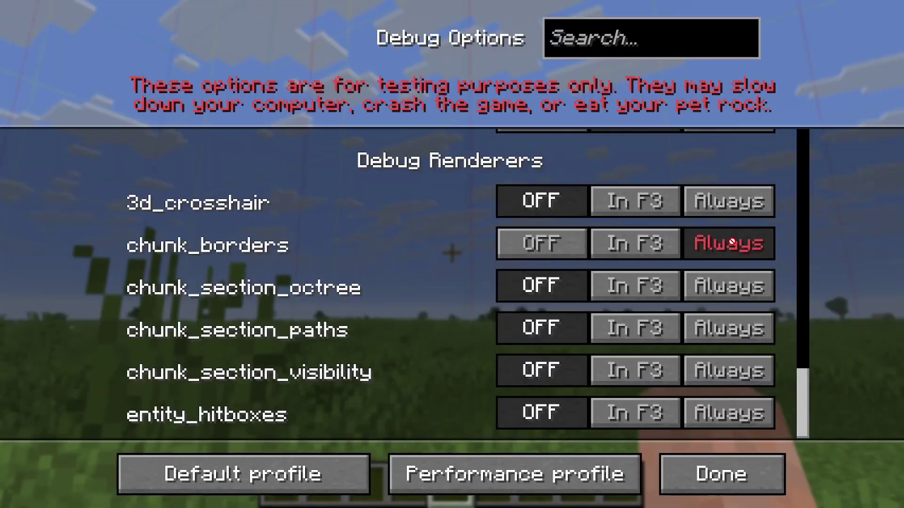
{"action": "key", "text": "Escape"}
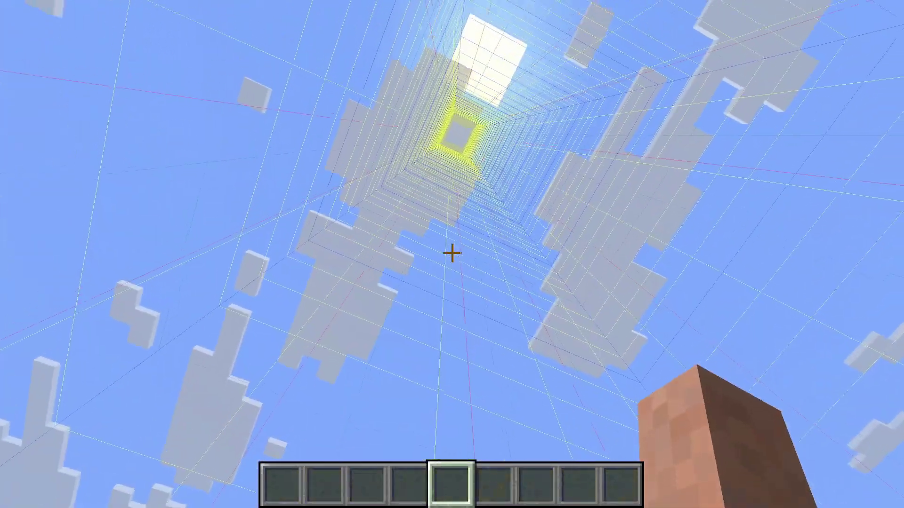
Turn chunk_borders off, set chunk_section_octree to Always and return to the game
{"action": "key", "text": "F3+F6"}
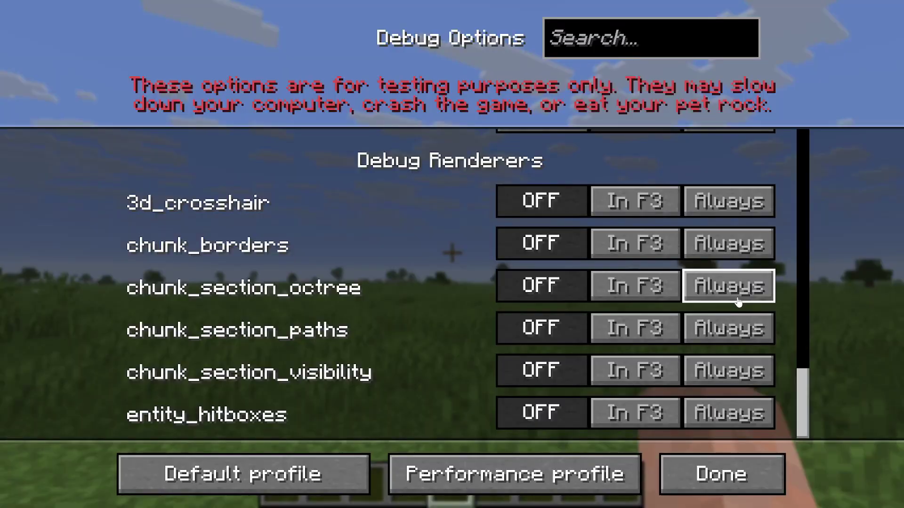
{"action": "left_click", "coordinate": [736, 296]}
{"action": "key", "text": "Escape"}
{"action": "key", "text": "Escape"}
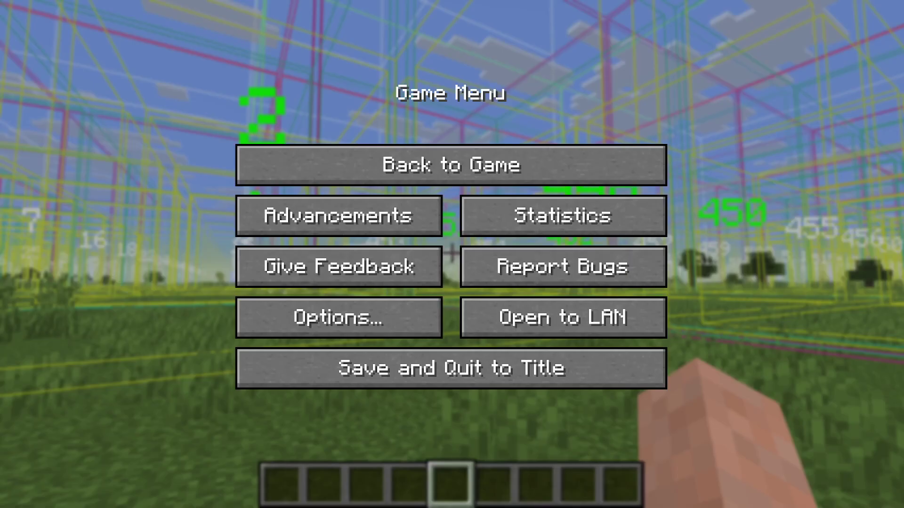
{"action": "key", "text": "Escape"}
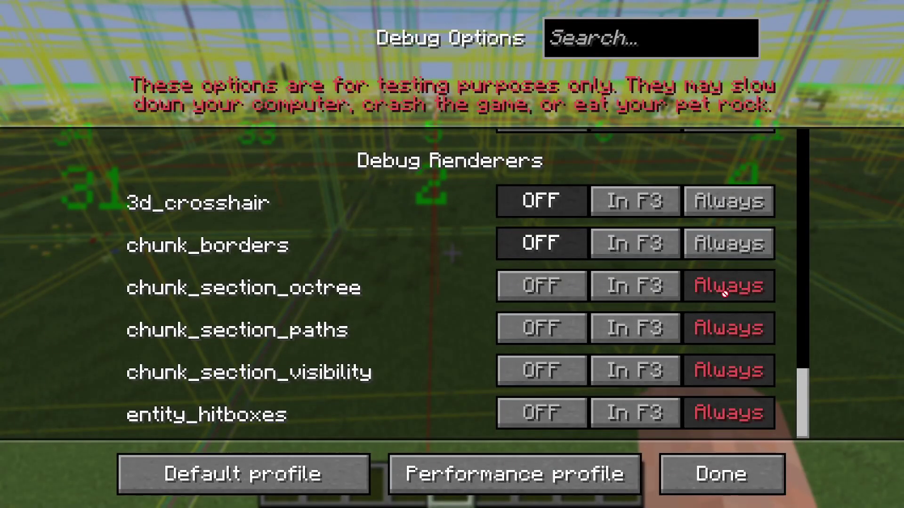
Set chunk_section_paths, chunk_section_visibility and entity_hitboxes to Always, and view the game from the front-facing third-person camera
{"action": "key", "text": "Escape"}
{"action": "key", "text": "Escape"}
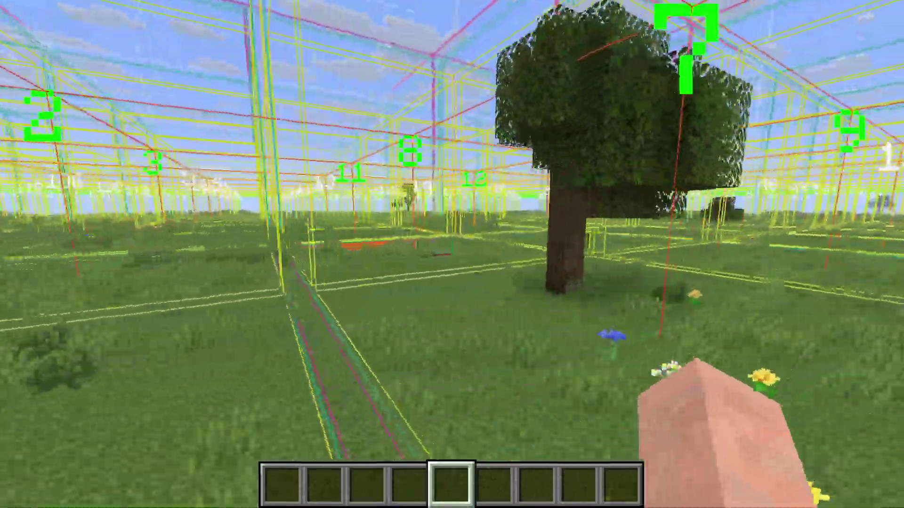
{"action": "key", "text": "F5"}
{"action": "key", "text": "F5"}
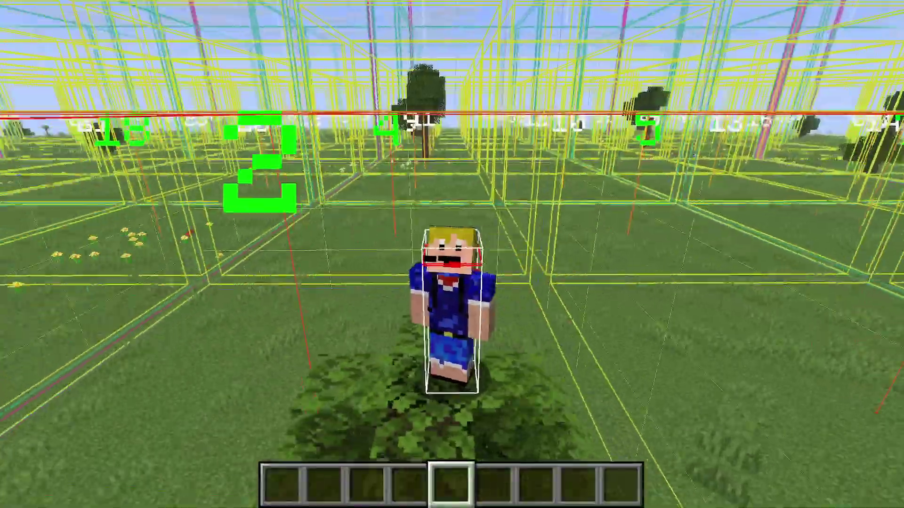
Walk the character across the plains to examine the chunk section renderers and the entity hitbox
{"action": "key", "text": "s"}
{"action": "key", "text": "shift"}
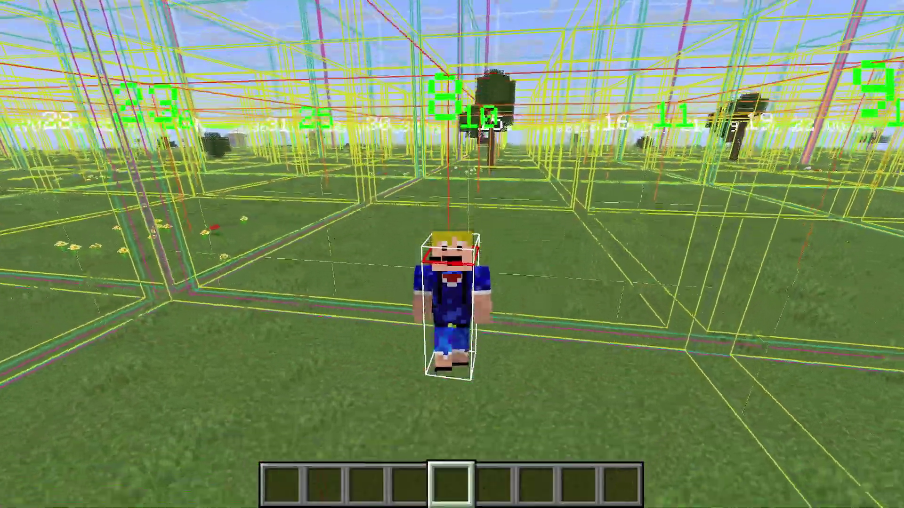
{"action": "key", "text": "w"}
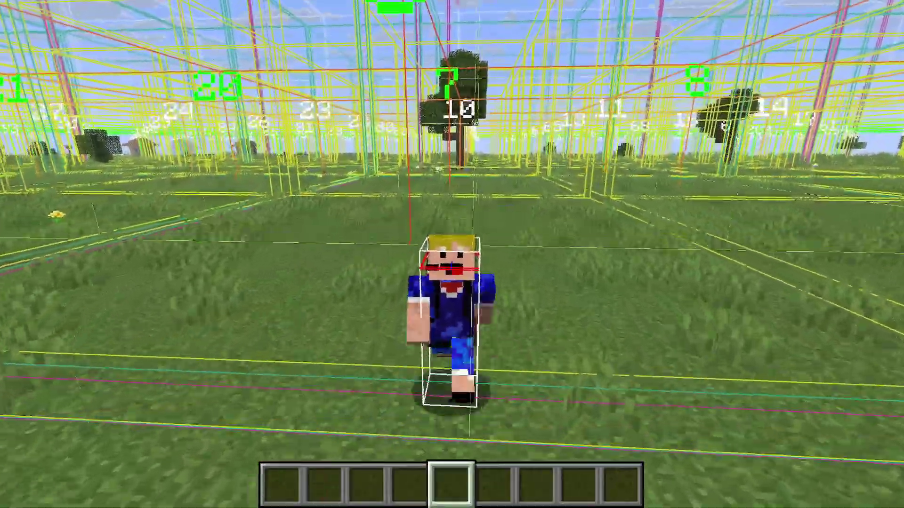
{"action": "key", "text": "w"}
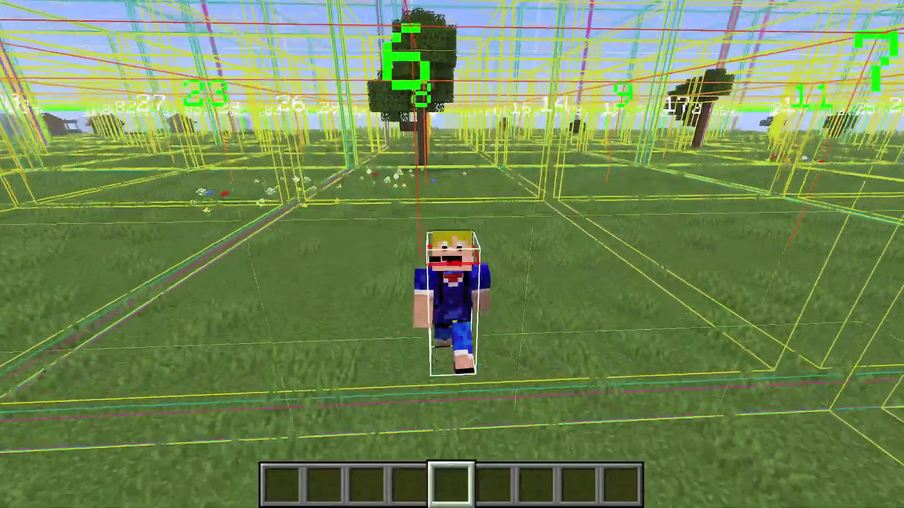
{"action": "key", "text": "w"}
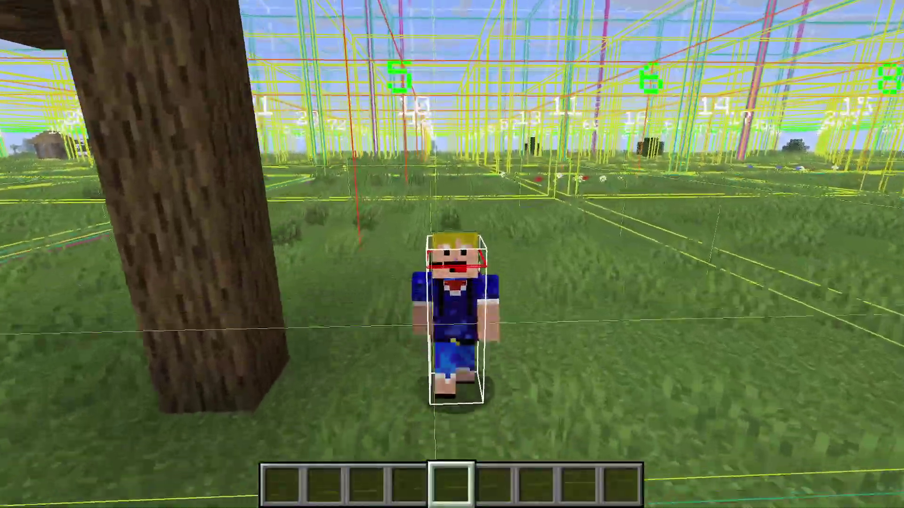
{"action": "key", "text": "w"}
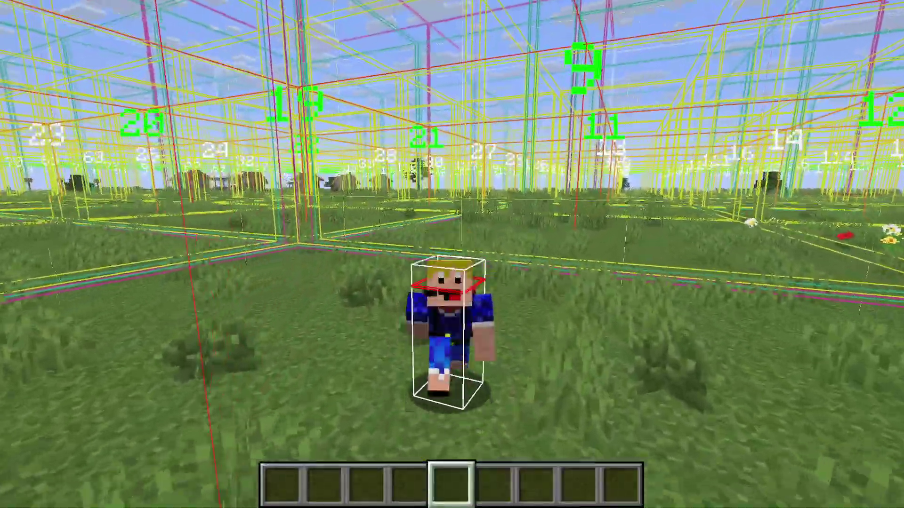
{"action": "key", "text": "w"}
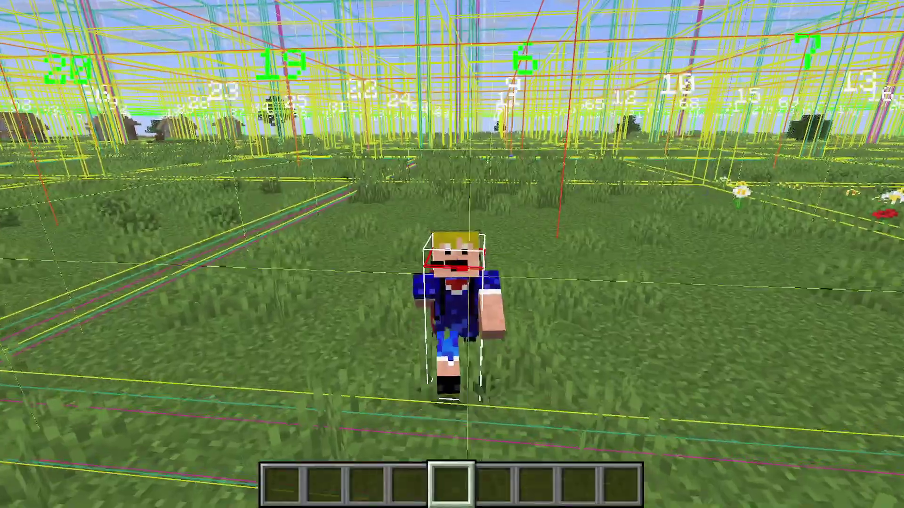